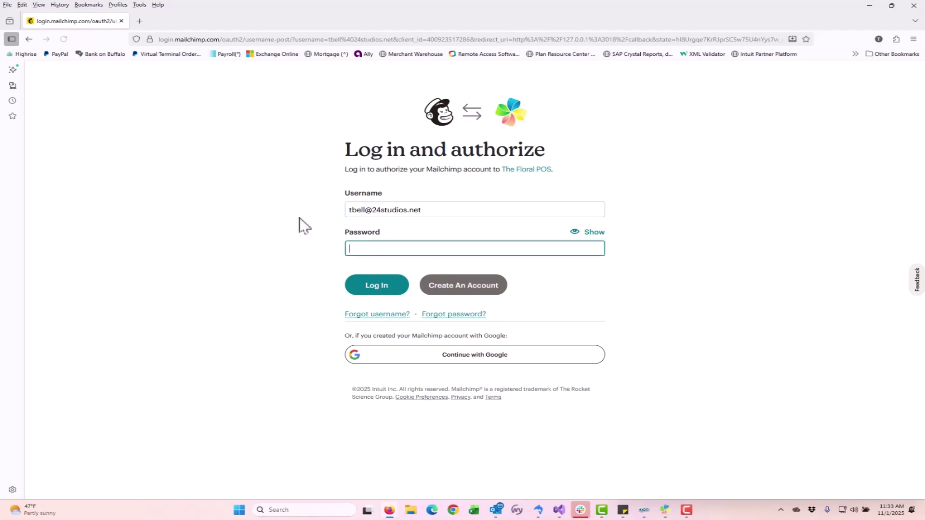
# Step: Log in to Mailchimp with the account password, allow The Floral POS access, then close the browser
pyautogui.write('•••••••••')
pyautogui.click(387, 287)
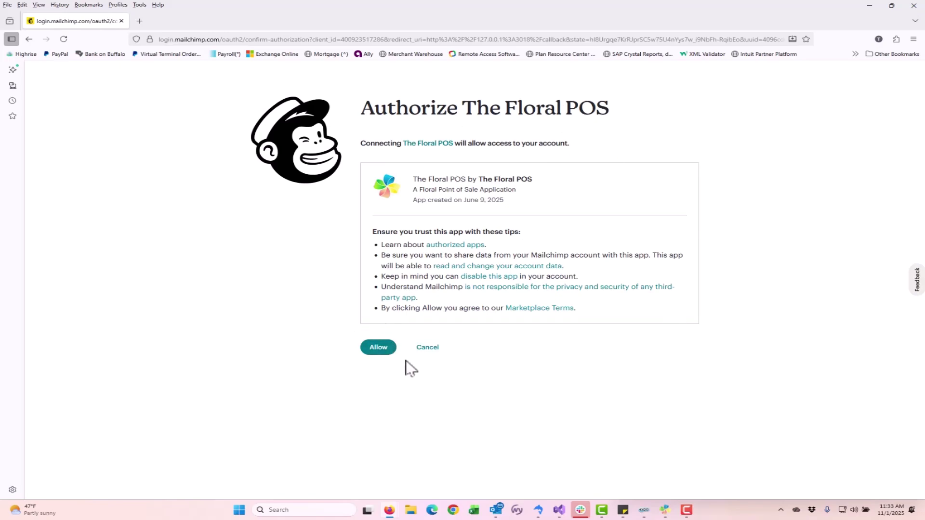
pyautogui.click(378, 348)
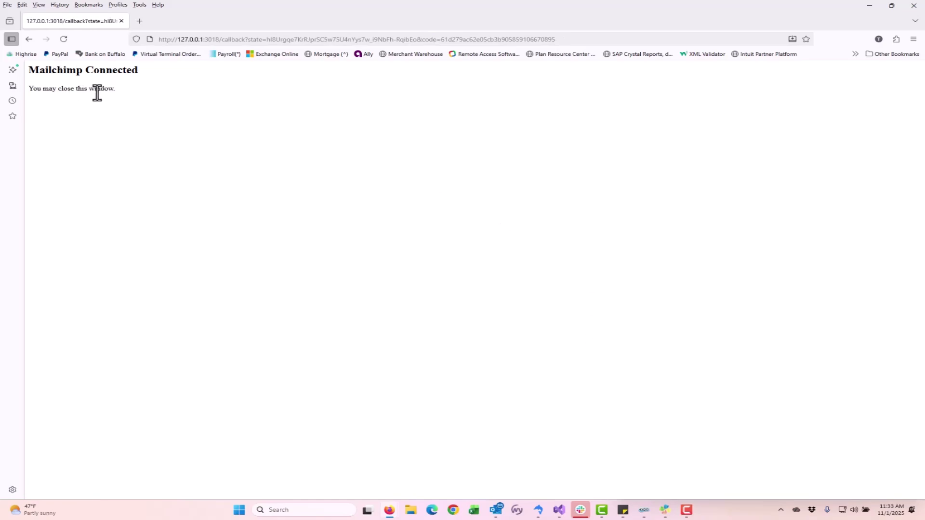
pyautogui.click(914, 5)
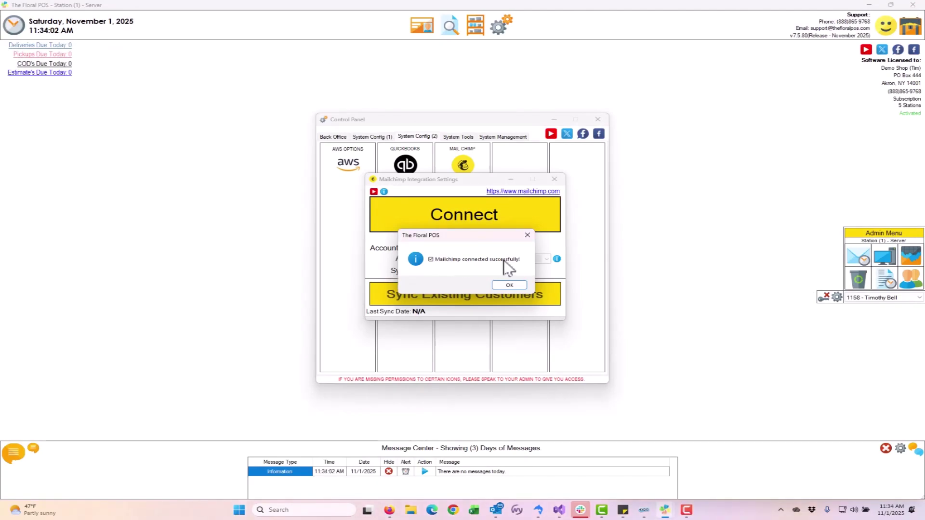
# Step: Acknowledge both confirmations, keep 24 Studios as the audience, and switch on Sync New Customers (Auto)
pyautogui.click(511, 285)
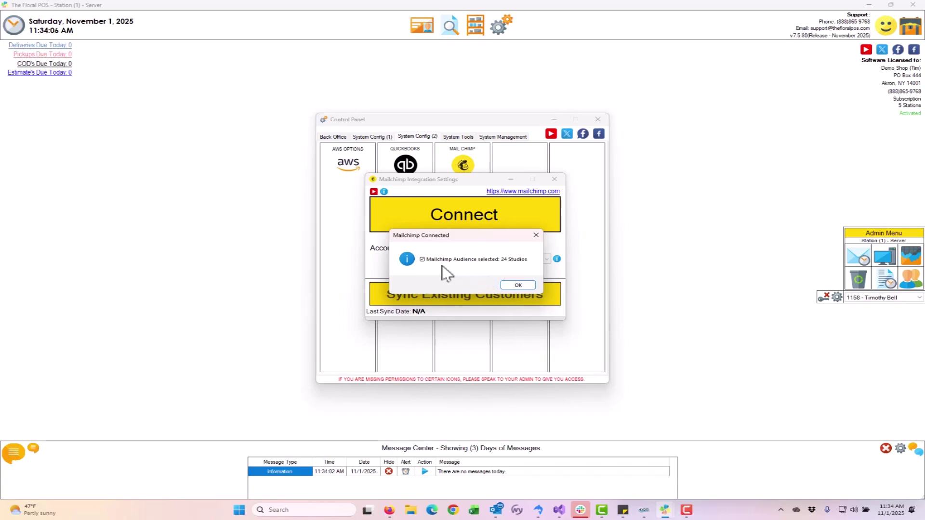
pyautogui.click(516, 287)
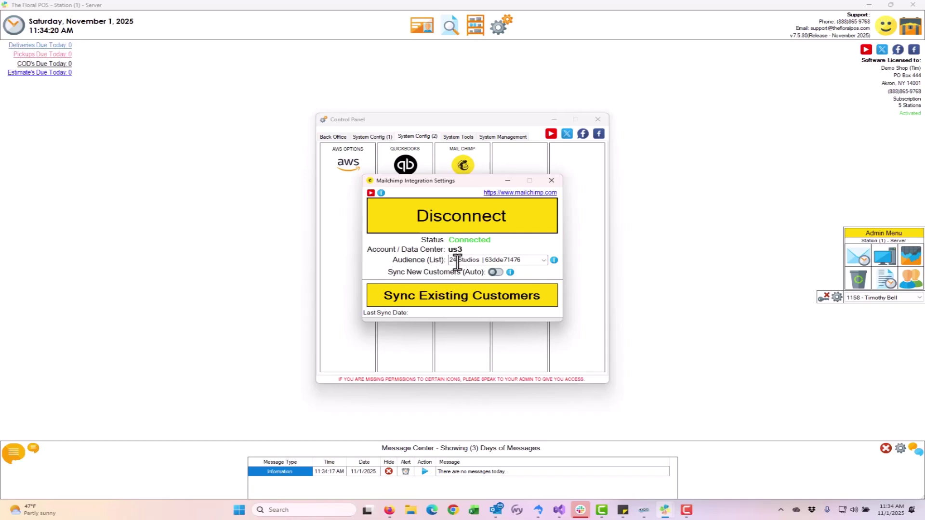
pyautogui.click(544, 261)
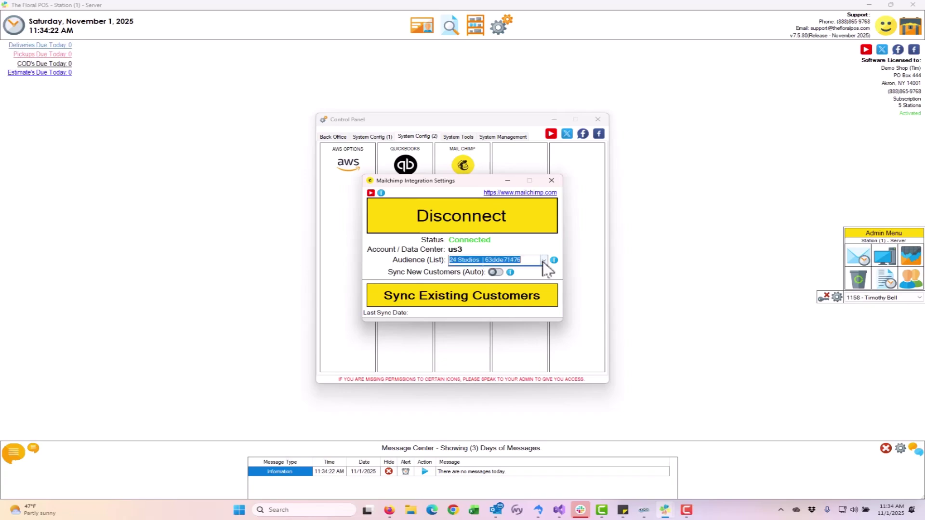
pyautogui.click(543, 261)
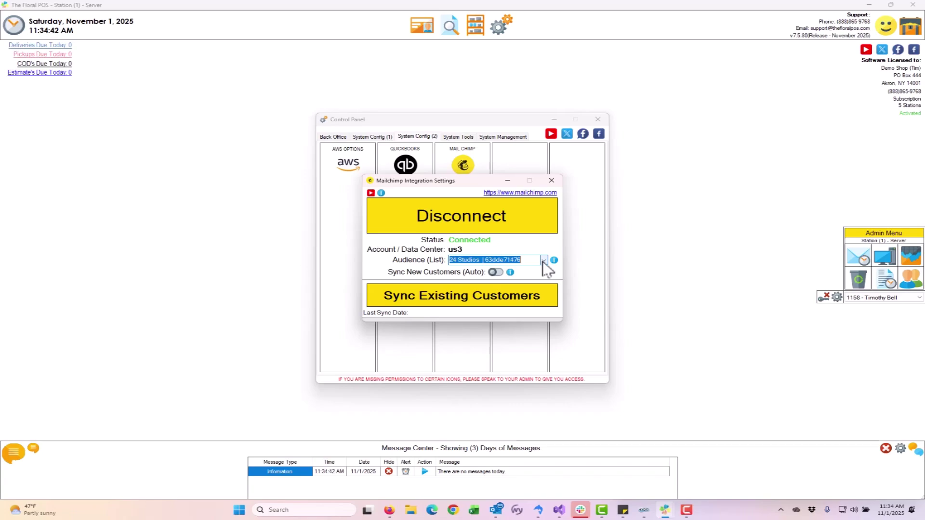
pyautogui.click(543, 260)
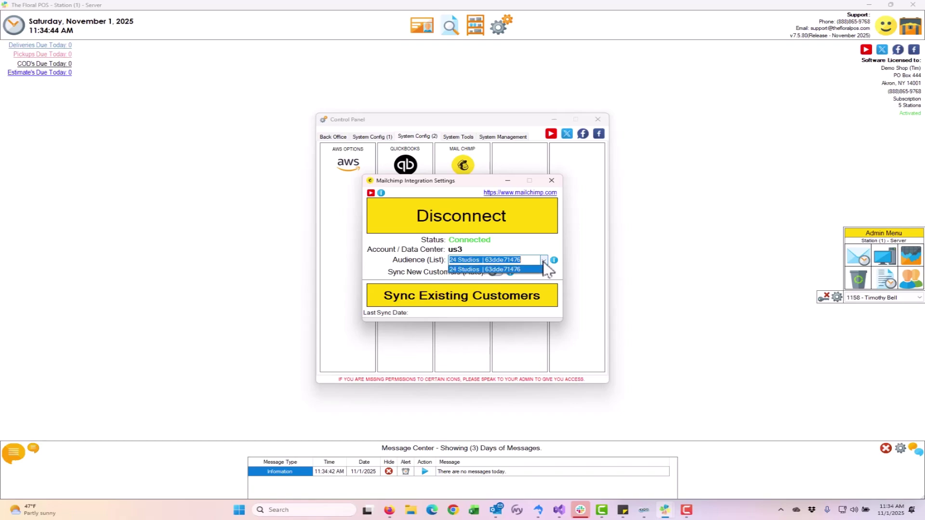
pyautogui.click(544, 261)
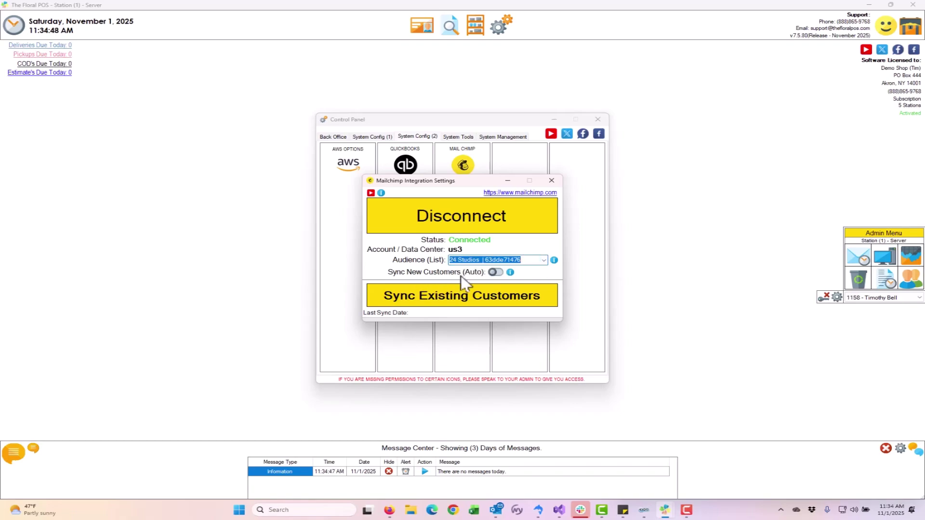
pyautogui.click(493, 272)
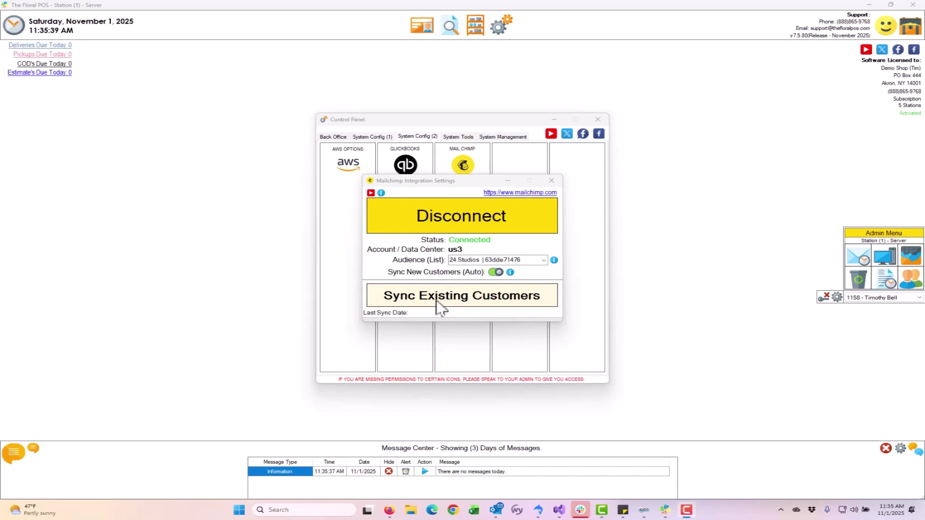
# Step: Sync existing customers to Mailchimp and dismiss the 2 synced, 3 failed summary
pyautogui.click(465, 304)
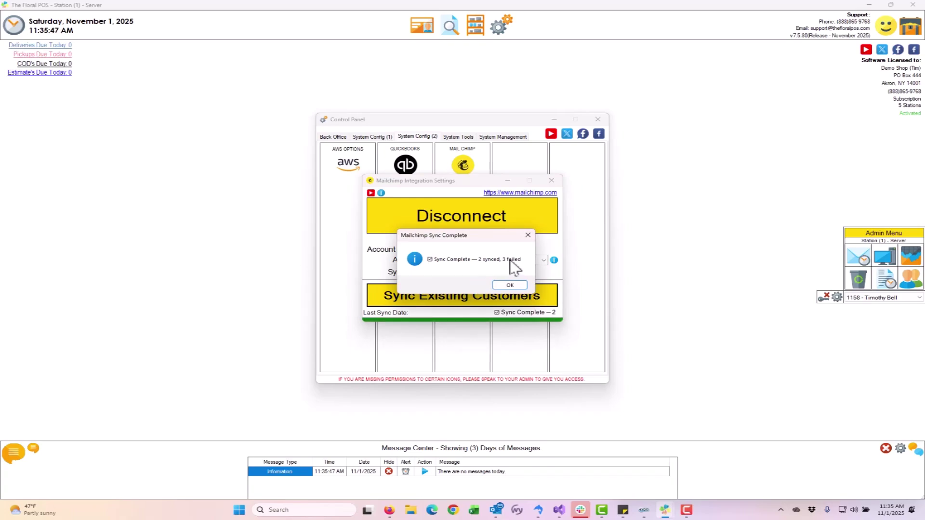
pyautogui.click(510, 285)
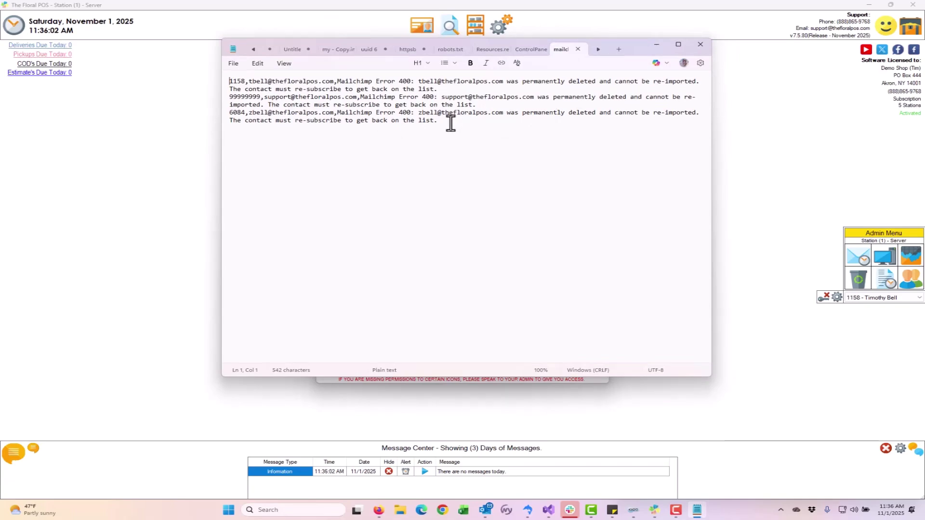
# Step: Read the Error 400 lines about permanently deleted contacts, highlighting them, then close the log
pyautogui.moveTo(438, 121); pyautogui.dragTo(434, 83)
pyautogui.click(438, 120)
pyautogui.moveTo(492, 81); pyautogui.dragTo(596, 82)
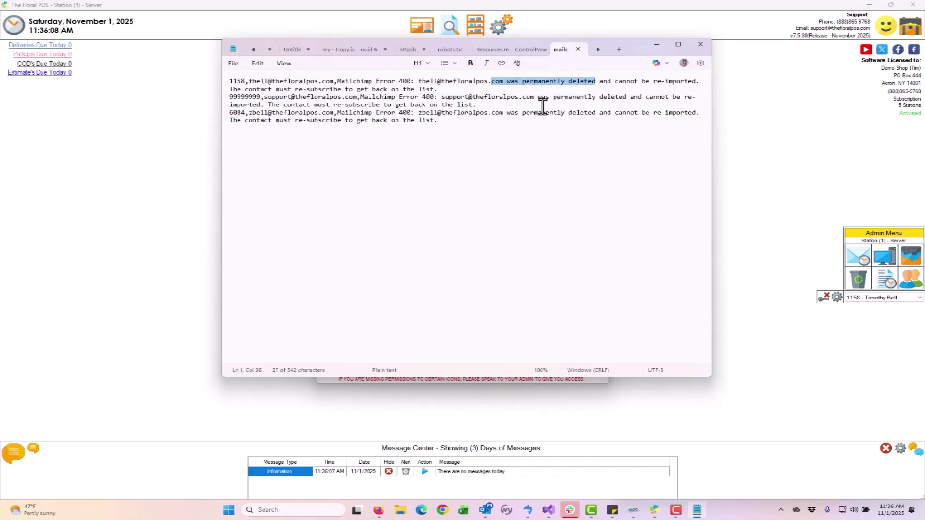
pyautogui.moveTo(460, 124); pyautogui.dragTo(221, 93)
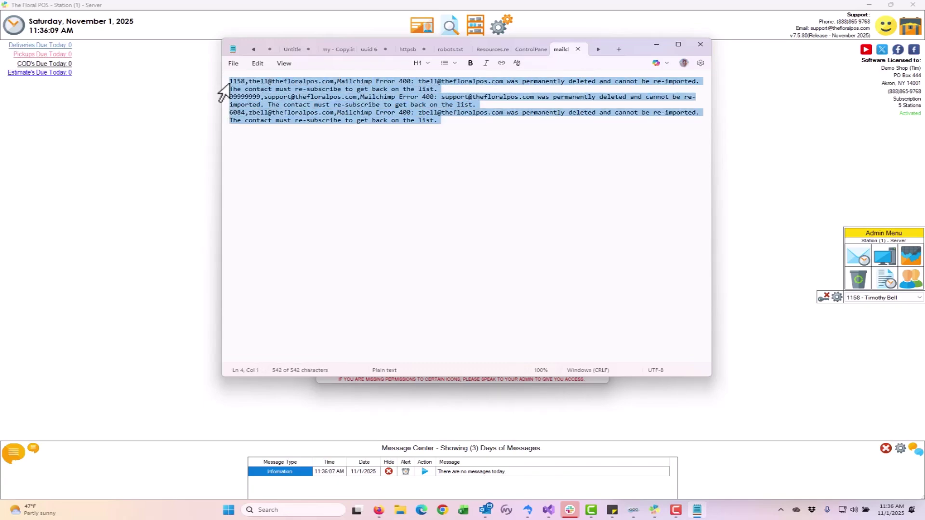
pyautogui.click(460, 119)
pyautogui.moveTo(491, 122); pyautogui.dragTo(396, 81)
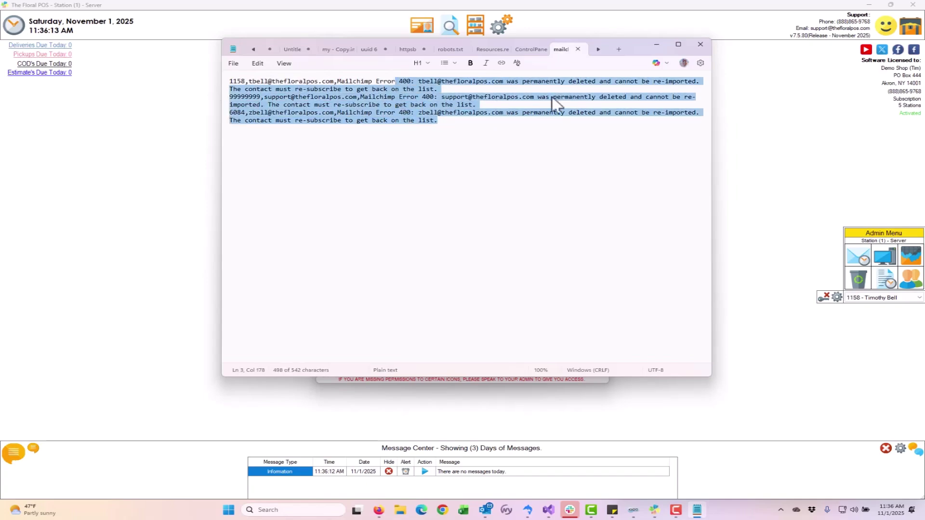
pyautogui.click(625, 125)
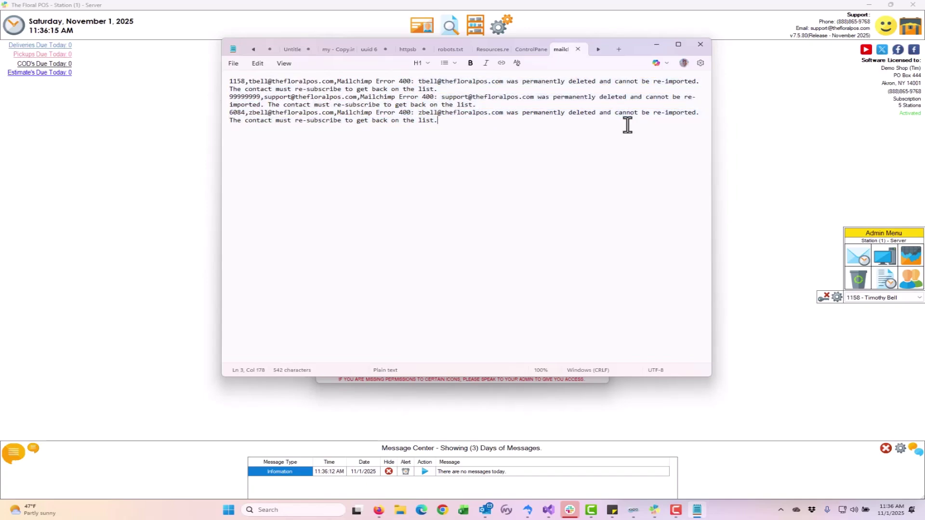
pyautogui.click(578, 49)
# Step: Close the Mailchimp settings and Control Panel, then bring the Mailchimp Home page in Firefox forward
pyautogui.click(701, 44)
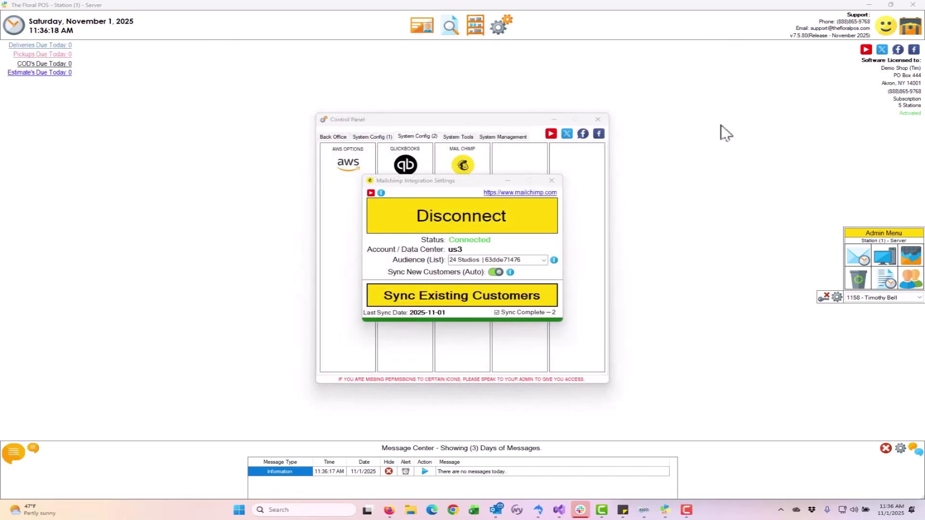
pyautogui.click(552, 180)
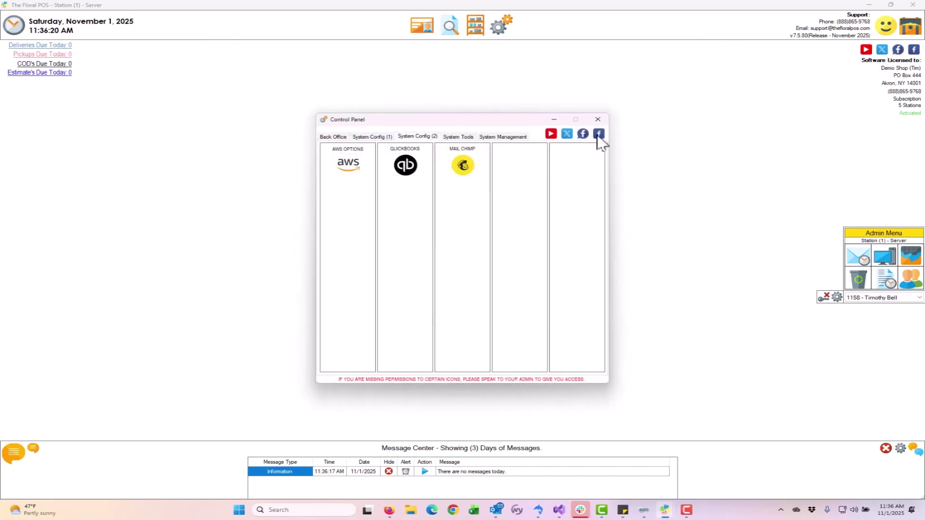
pyautogui.click(599, 119)
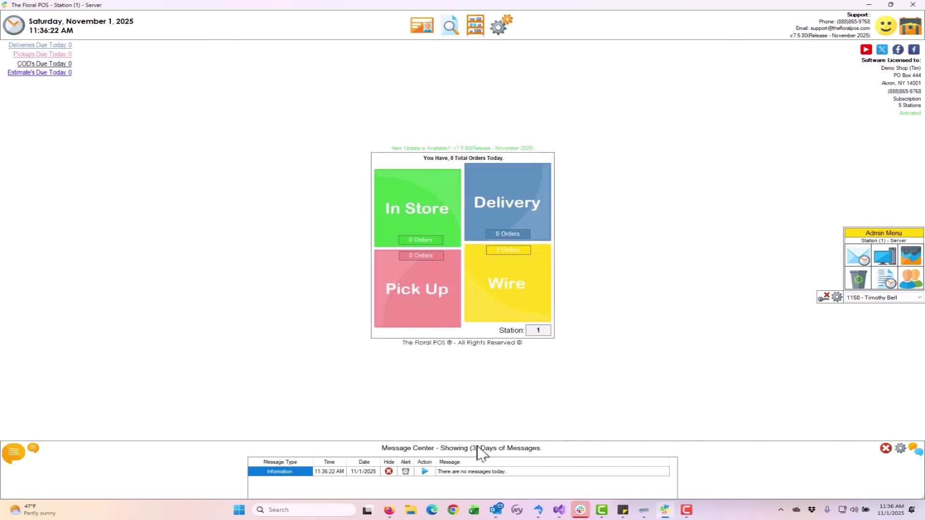
pyautogui.moveTo(390, 513)
pyautogui.click(441, 485)
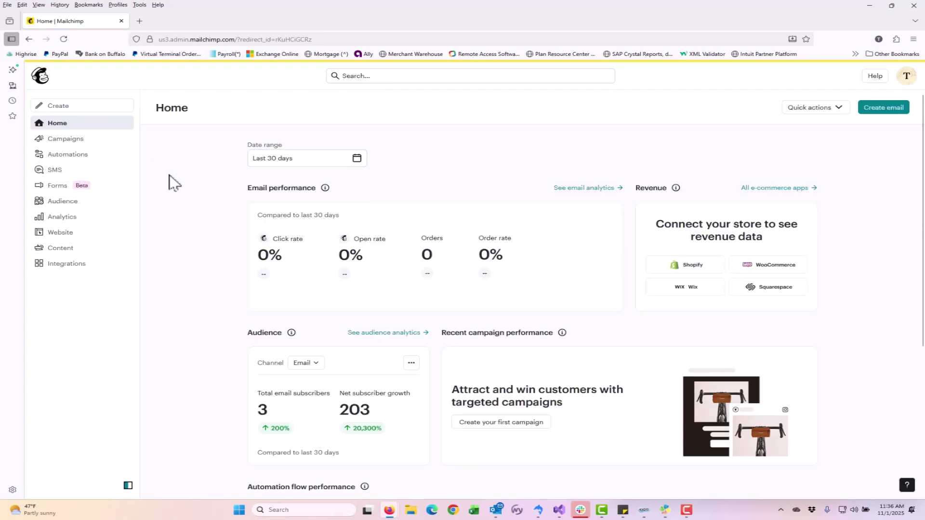
# Step: Review the 3 contacts in Mailchimp's Audience list, then minimize Firefox
pyautogui.click(46, 202)
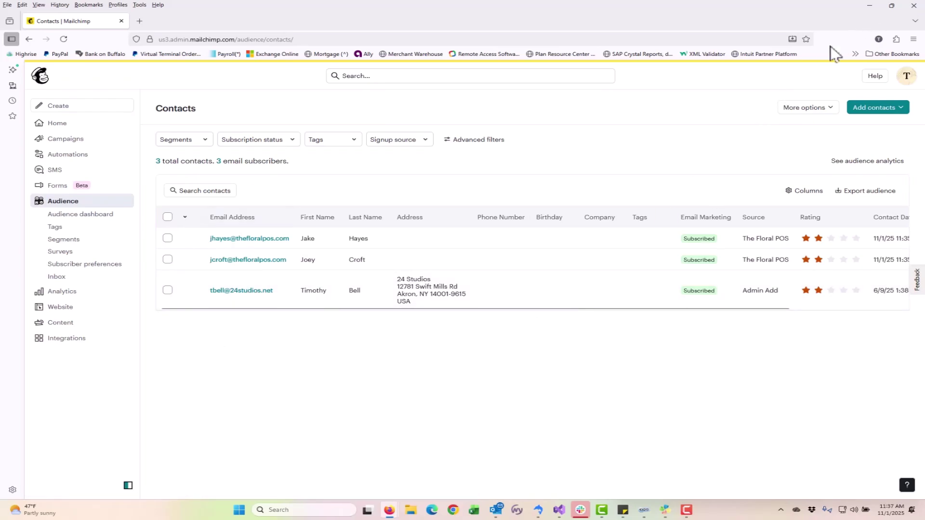
pyautogui.click(869, 6)
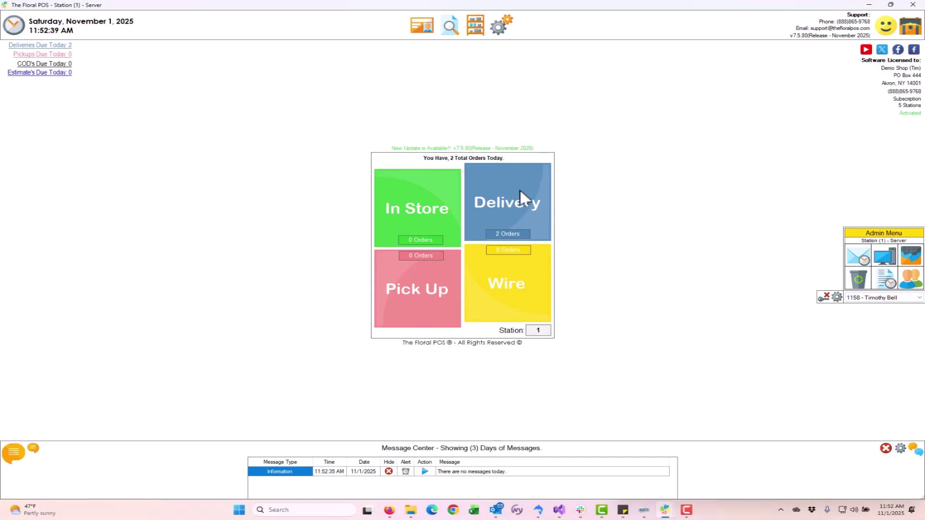
# Step: Start a delivery order with Dozen Red Roses and enter the new customer's name and phone number
pyautogui.click(519, 192)
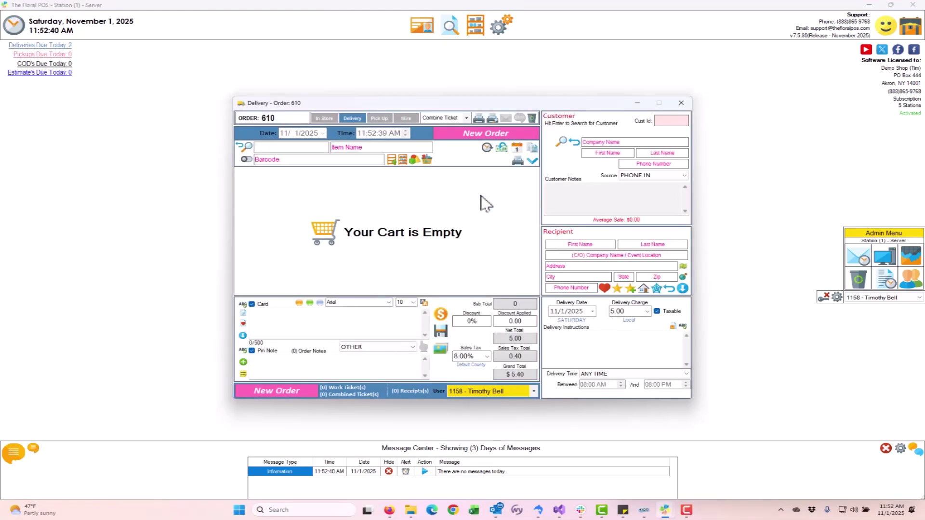
pyautogui.write('ros')
pyautogui.click(241, 201)
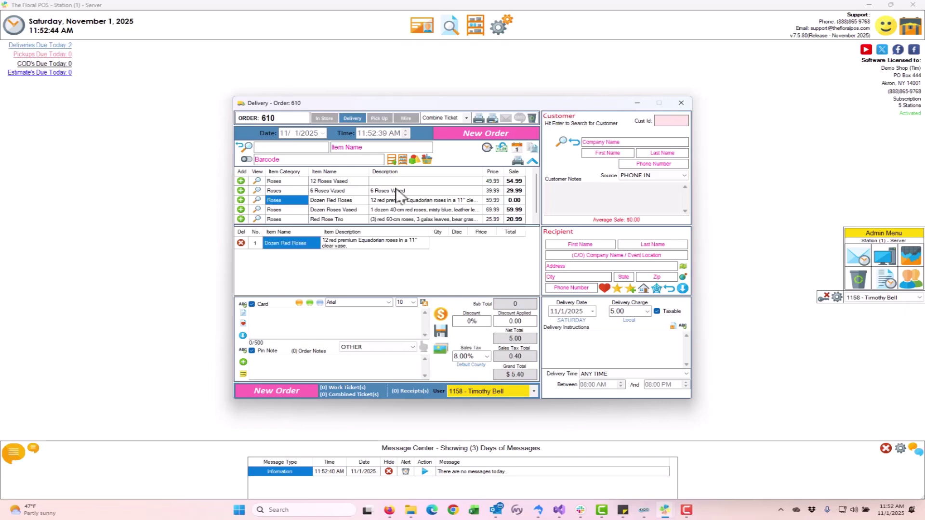
pyautogui.click(590, 153)
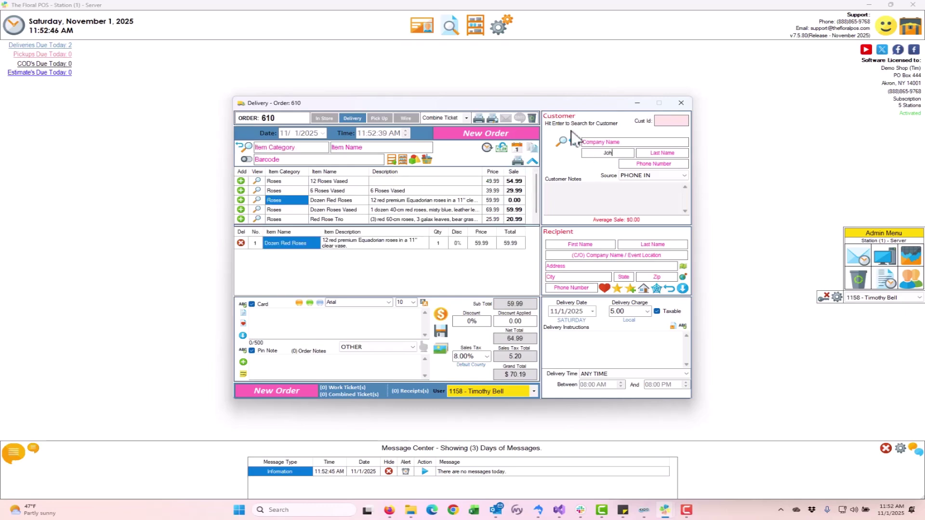
pyautogui.press('Tab')
pyautogui.press('Tab')
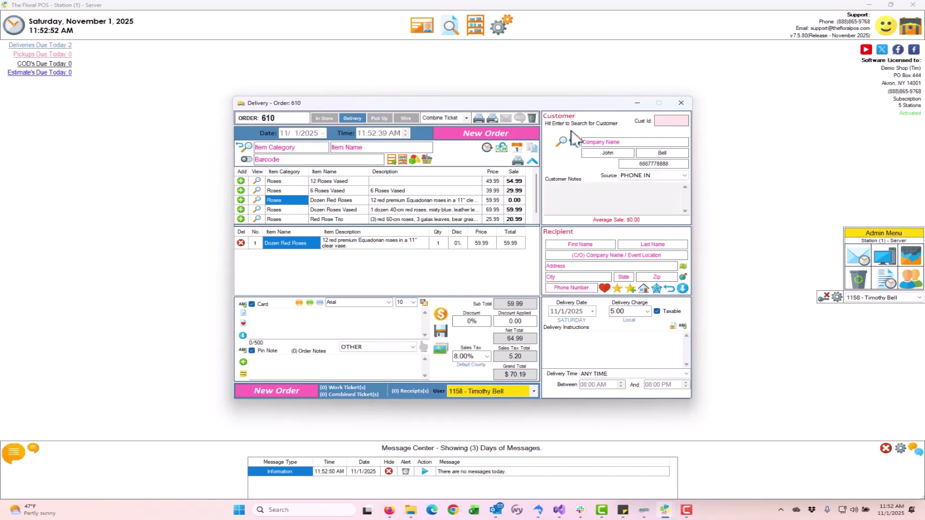
pyautogui.press('Return')
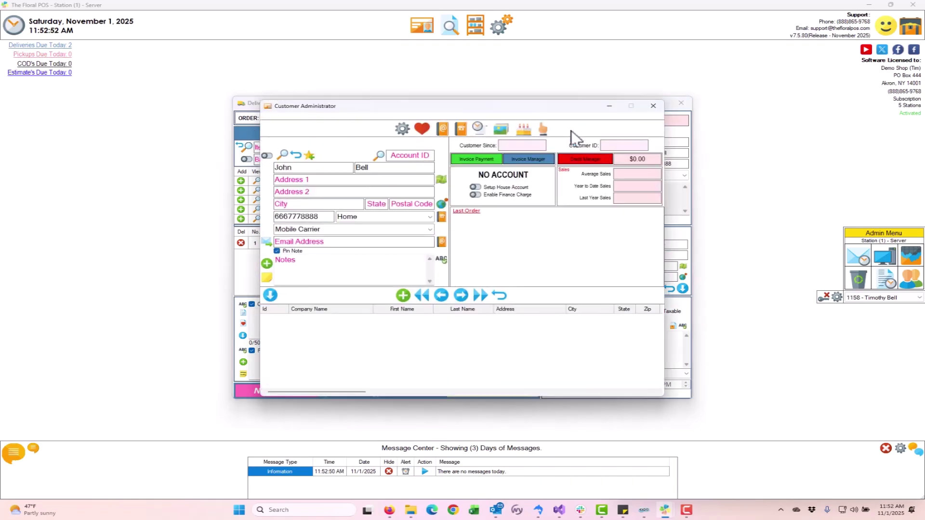
# Step: Fill in the customer's street address from the suggestion and their e-mail, then save the customer
pyautogui.click(321, 181)
pyautogui.press('Tab')
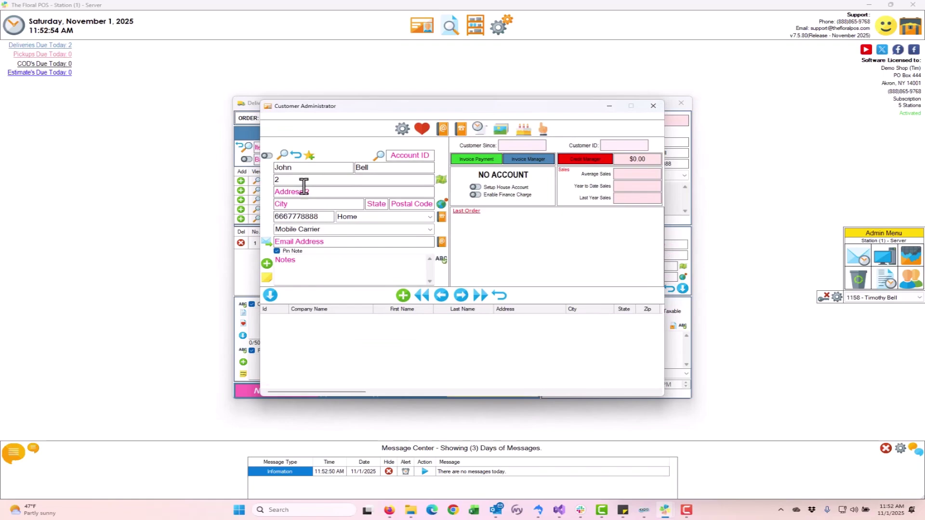
pyautogui.hotkey('shift', 'Tab')
pyautogui.click(320, 151)
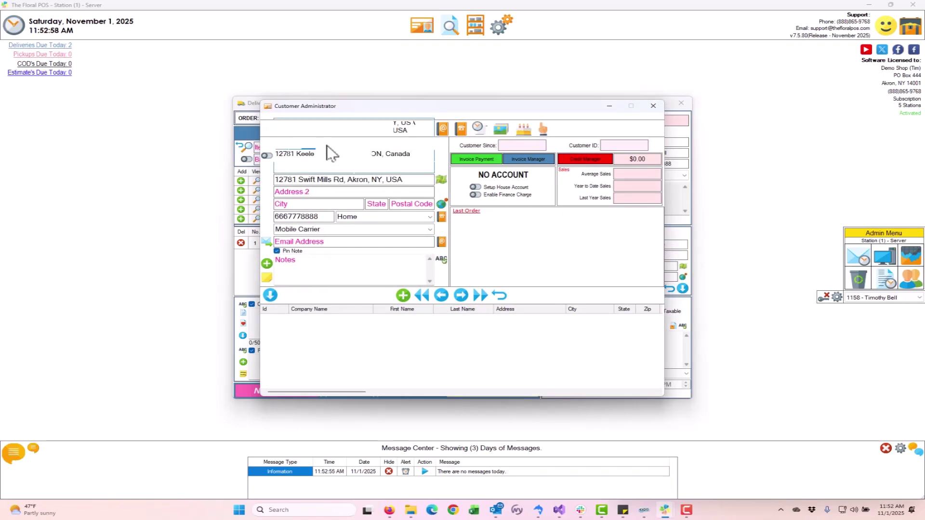
pyautogui.click(290, 242)
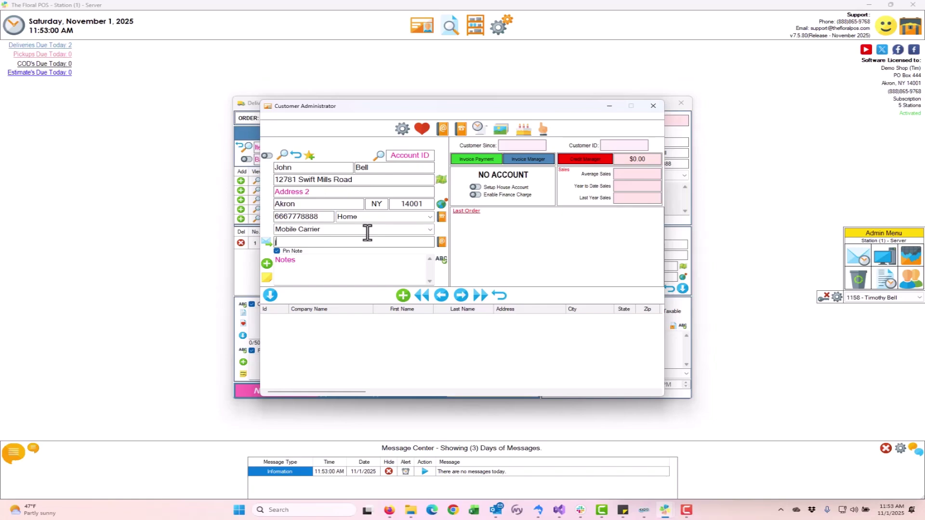
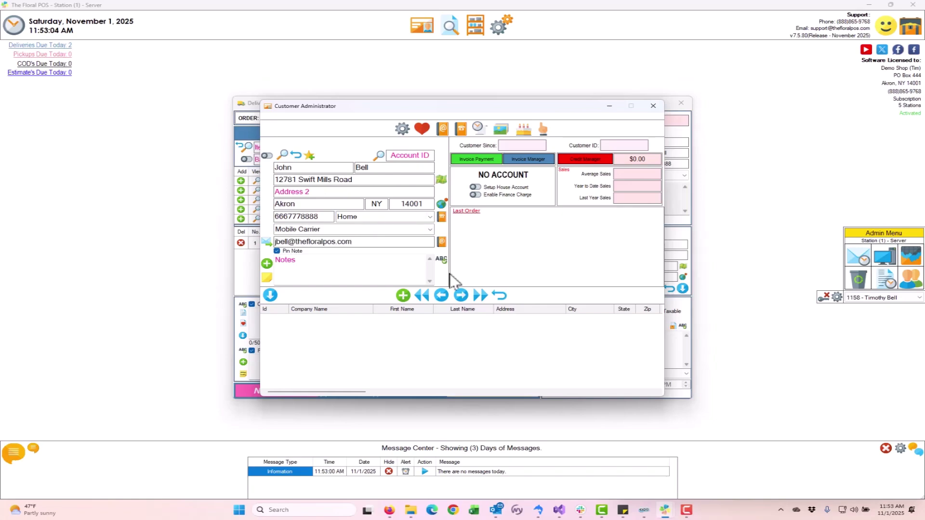
pyautogui.click(403, 295)
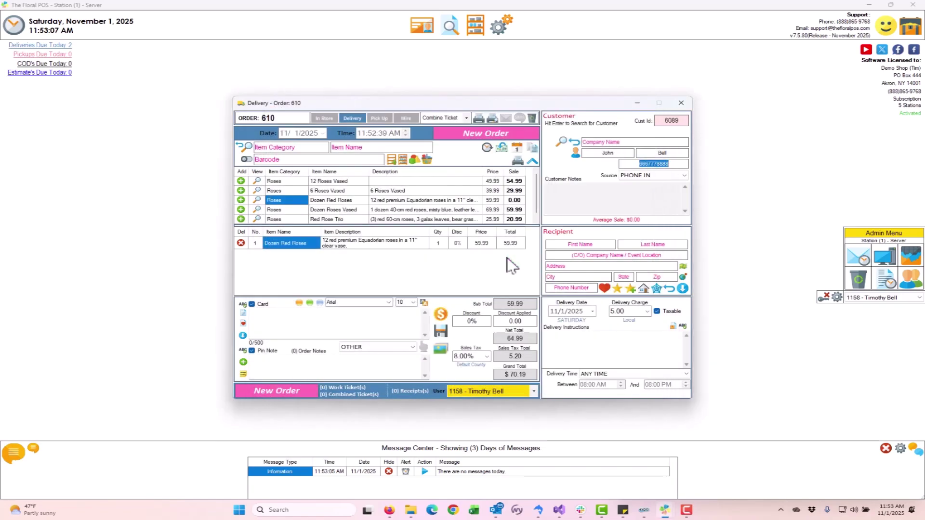
# Step: Copy the customer to the recipient, add card message 'tes', and pay cash without e-mailed receipt
pyautogui.click(668, 291)
pyautogui.click(322, 329)
pyautogui.write('test')
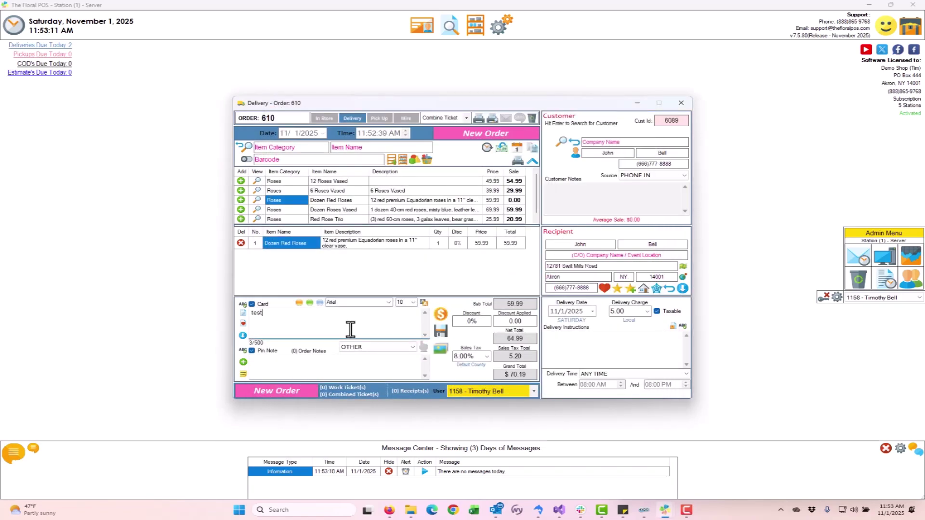
pyautogui.click(442, 316)
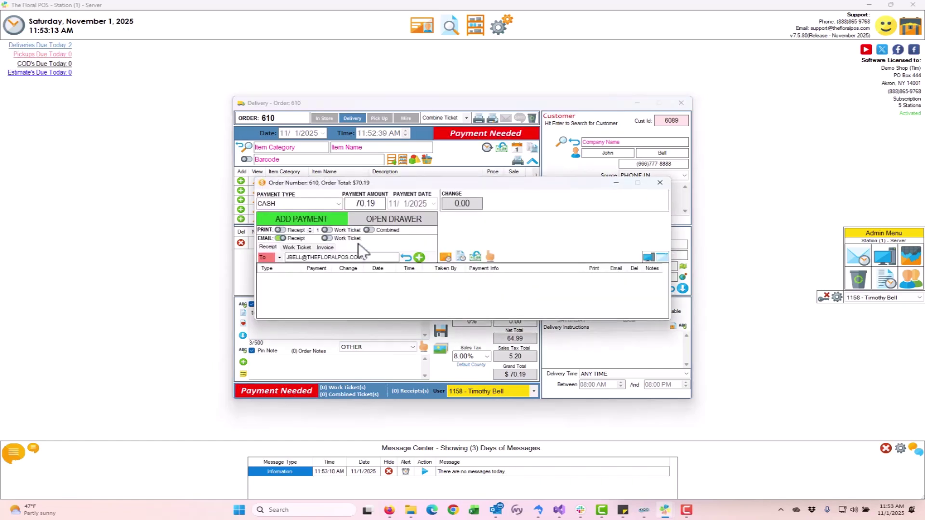
pyautogui.click(279, 238)
pyautogui.click(296, 219)
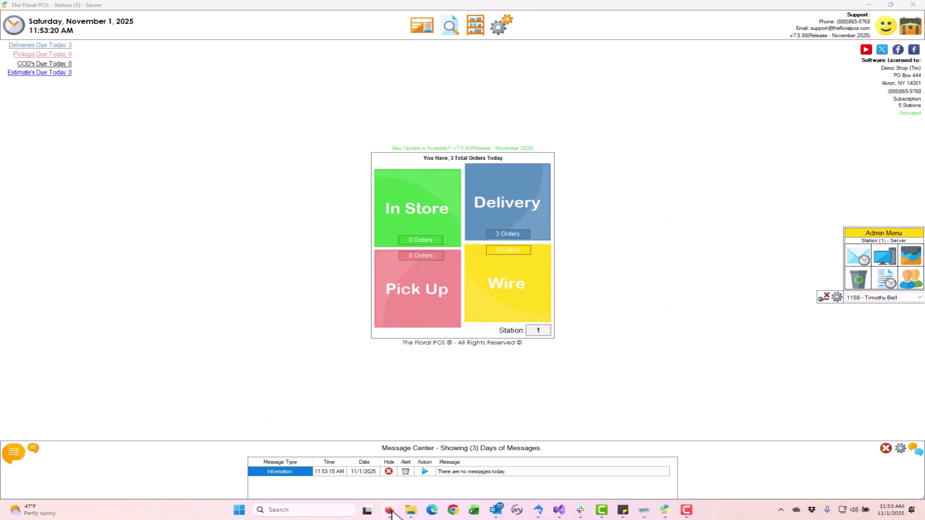
# Step: Bring the Mailchimp page back up in Firefox and go to the popup forms page
pyautogui.moveTo(390, 509)
pyautogui.click(470, 474)
pyautogui.click(54, 187)
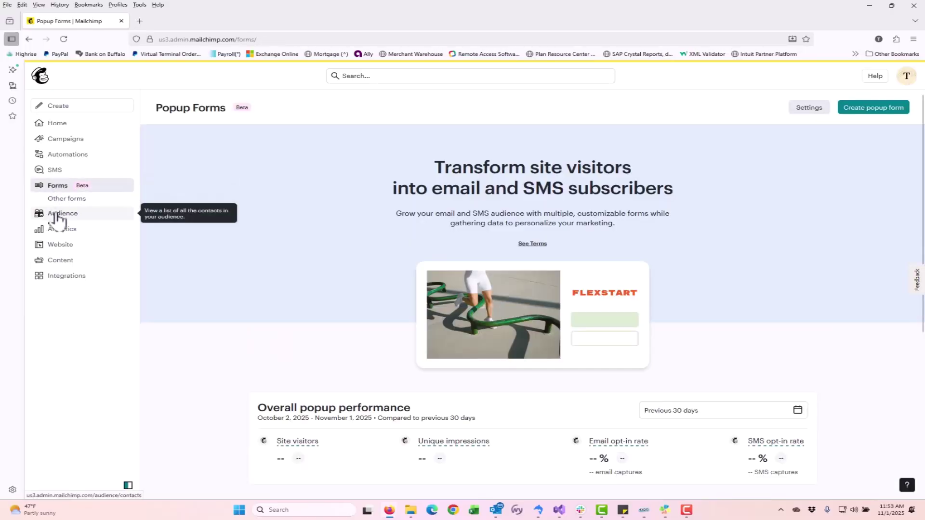
# Step: Reload Audience contacts to confirm the new Floral POS customer among 5 contacts, then minimize Firefox
pyautogui.click(57, 214)
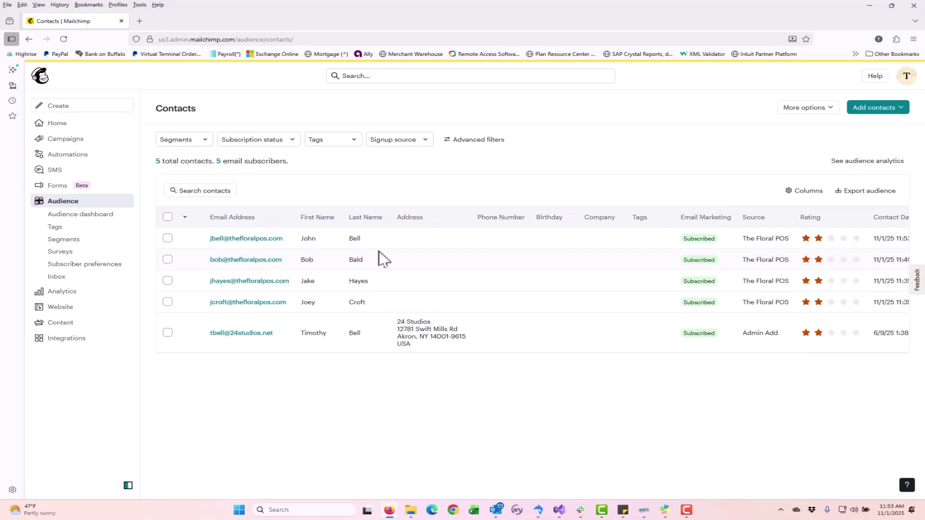
pyautogui.click(869, 5)
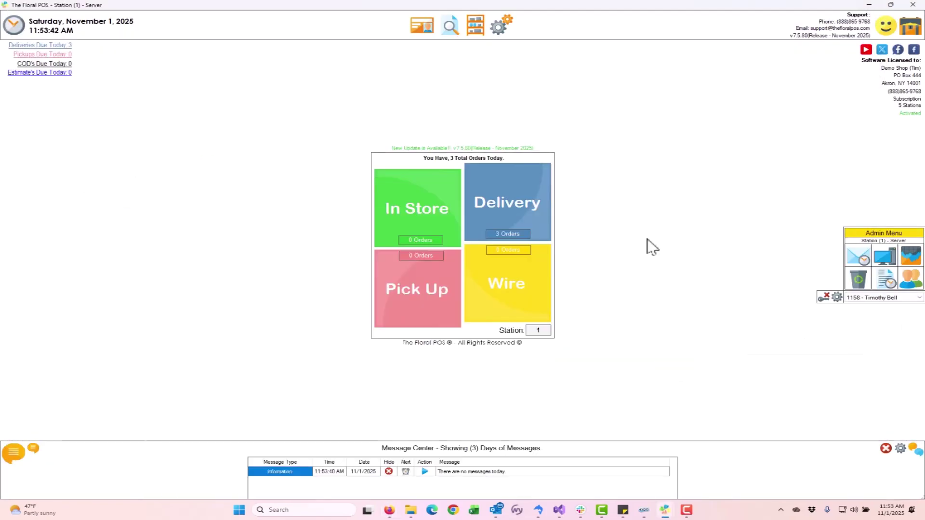